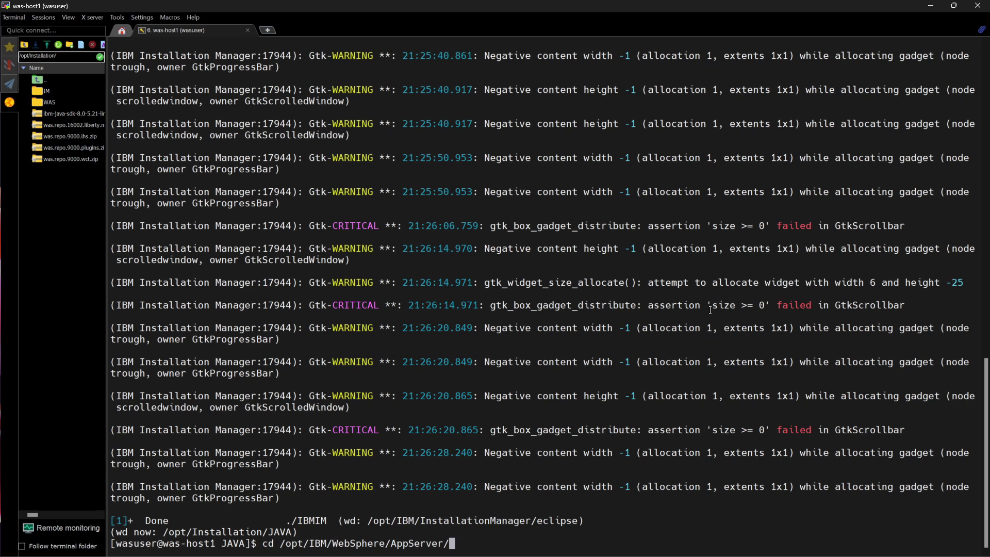
# Clear the terminal, change to /opt/IBM/WebSphere/AppServer/ and list its contents with ls -ltr.
pyautogui.hotkey('ctrl', 'l')
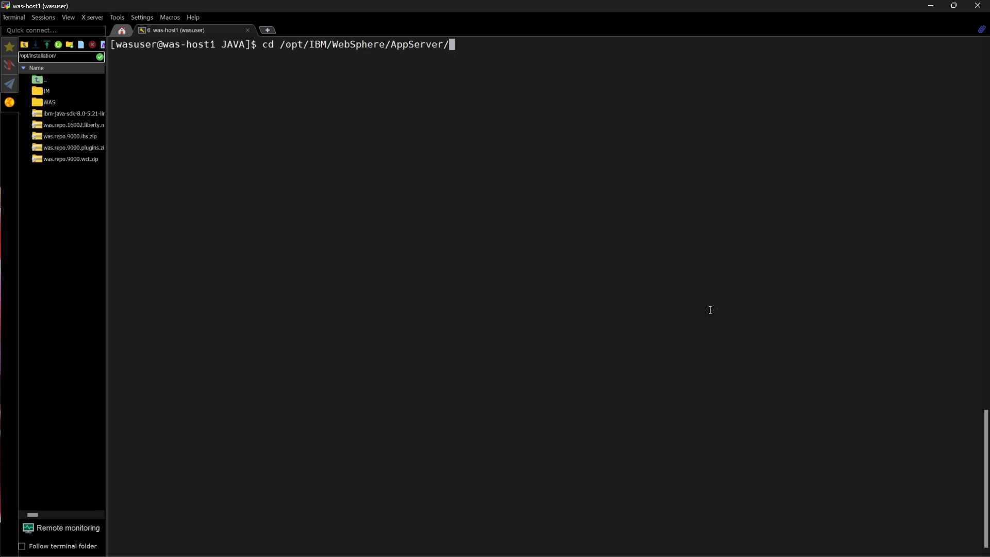
pyautogui.press('Return')
pyautogui.write('ls -ltr')
pyautogui.press('Return')
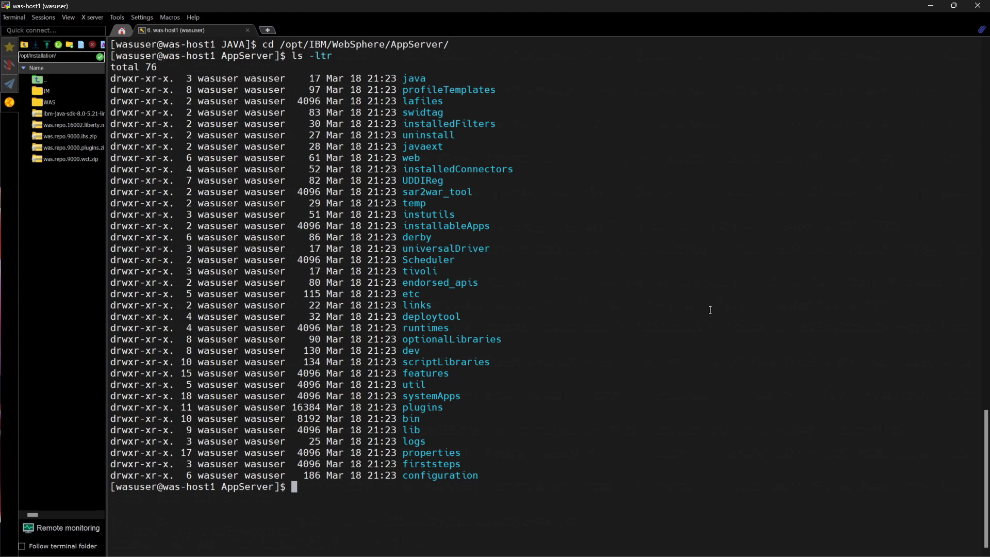
# Change into the bin/ProfileManagement directory and list its files with ls -ltr.
pyautogui.write('cd bin/')
pyautogui.press('Return')
pyautogui.write('./propagatePluginCfg.py')
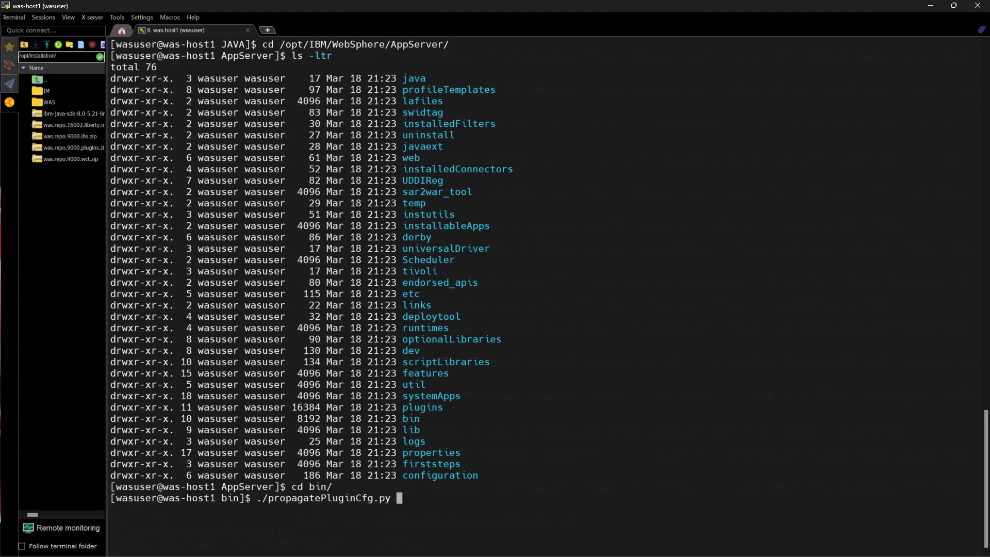
pyautogui.hotkey('ctrl', 'u')
pyautogui.write('cd PR')
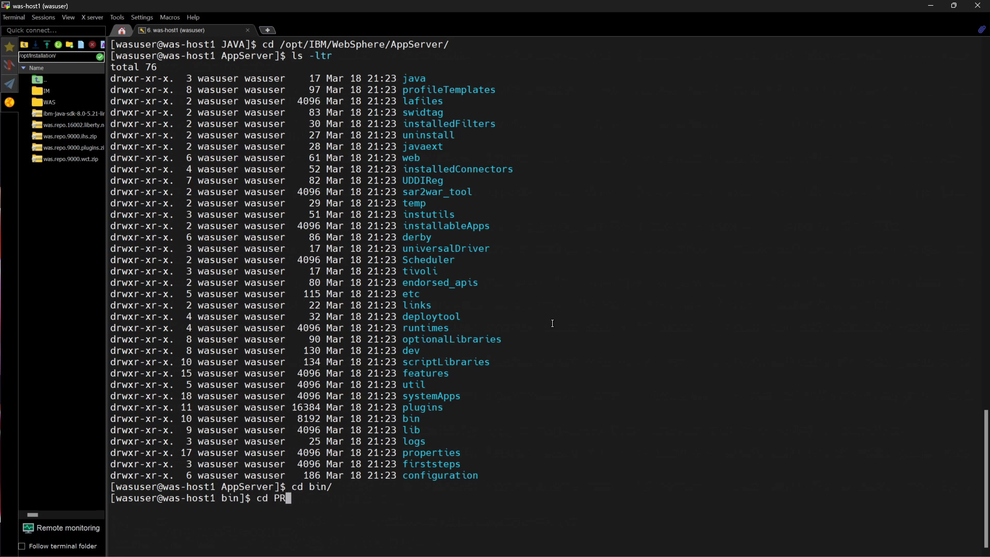
pyautogui.press('BackSpace')
pyautogui.write('r')
pyautogui.press('Tab')
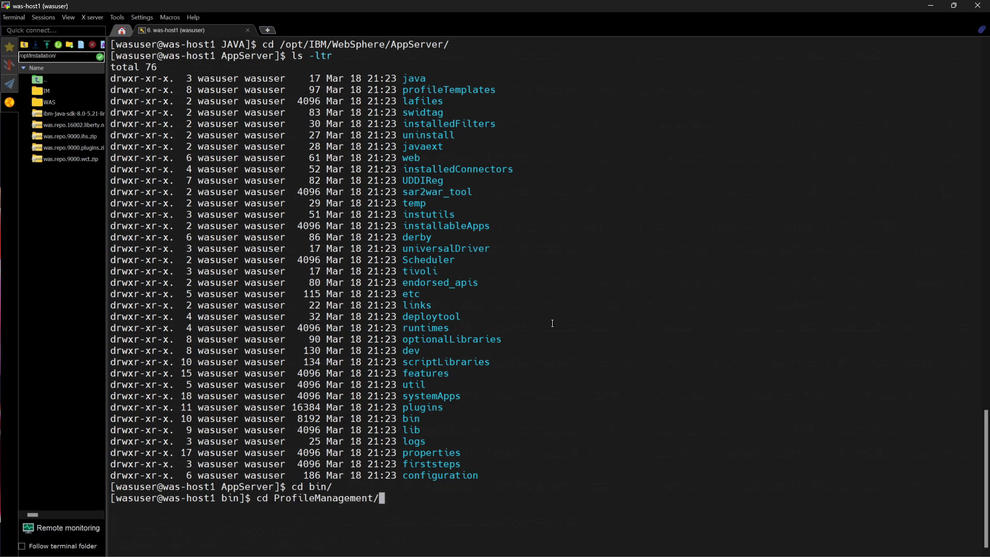
pyautogui.press('Return')
pyautogui.write('ls -ltr')
pyautogui.press('Return')
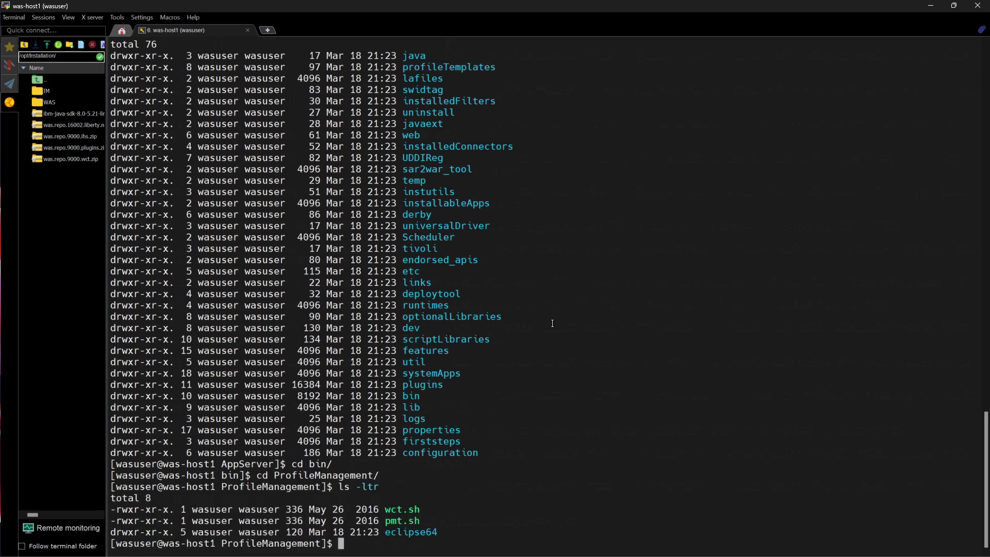
# Launch the Profile Management Tool by running ./pmt.sh.
pyautogui.write('./pm')
pyautogui.press('Tab')
pyautogui.press('Return')
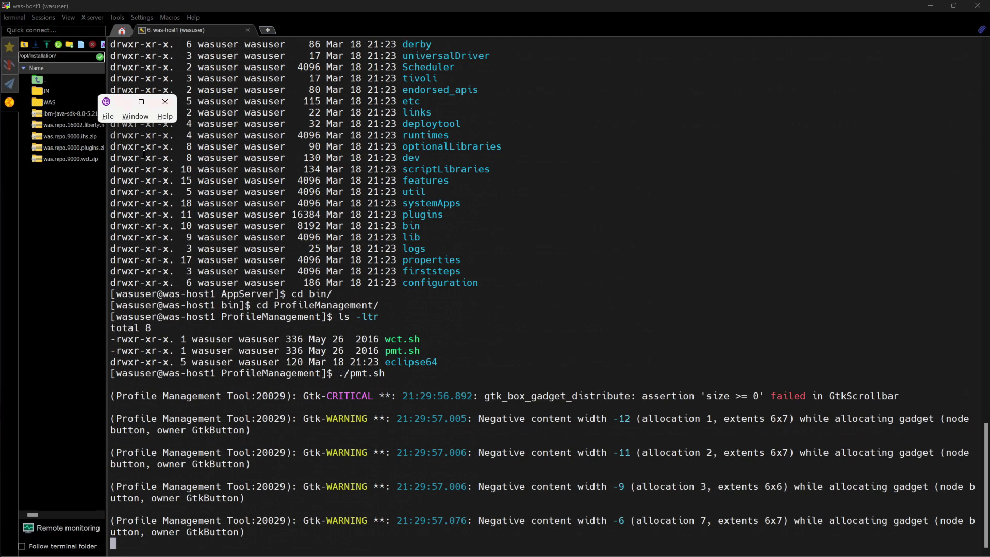
# Enlarge the WebSphere Customization Toolbox window so its contents are usable and start creating a new profile.
pyautogui.click(141, 101)
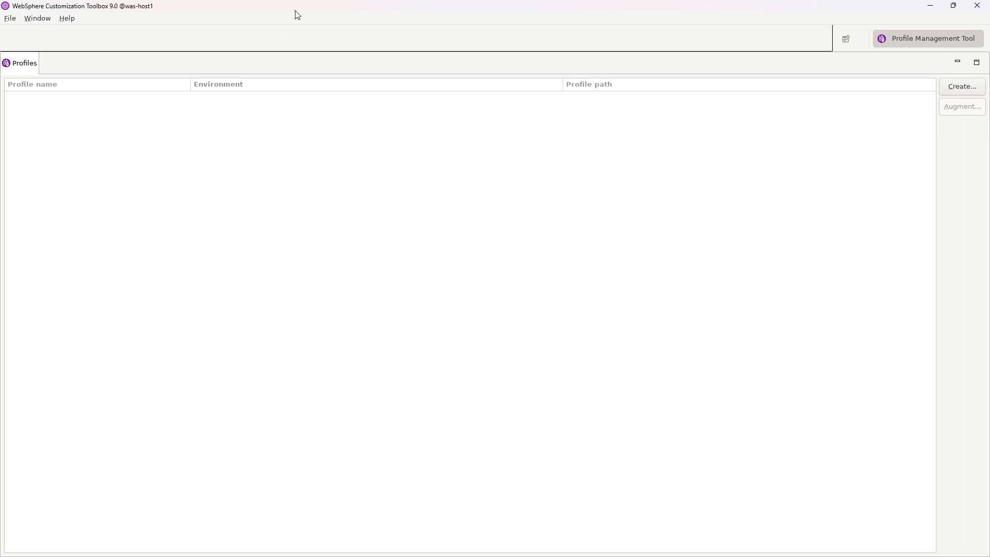
pyautogui.doubleClick(298, 15)
pyautogui.moveTo(173, 124); pyautogui.dragTo(820, 475)
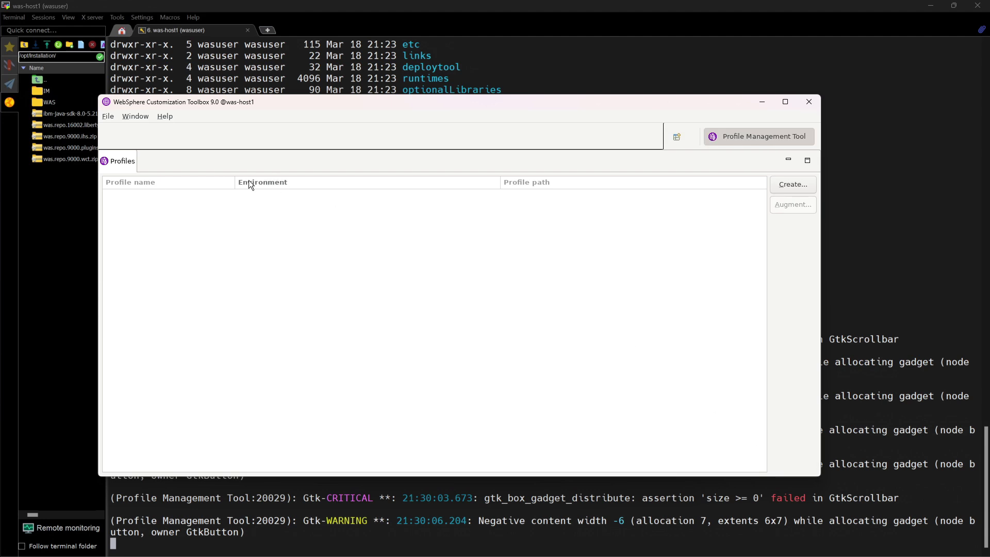
pyautogui.click(791, 187)
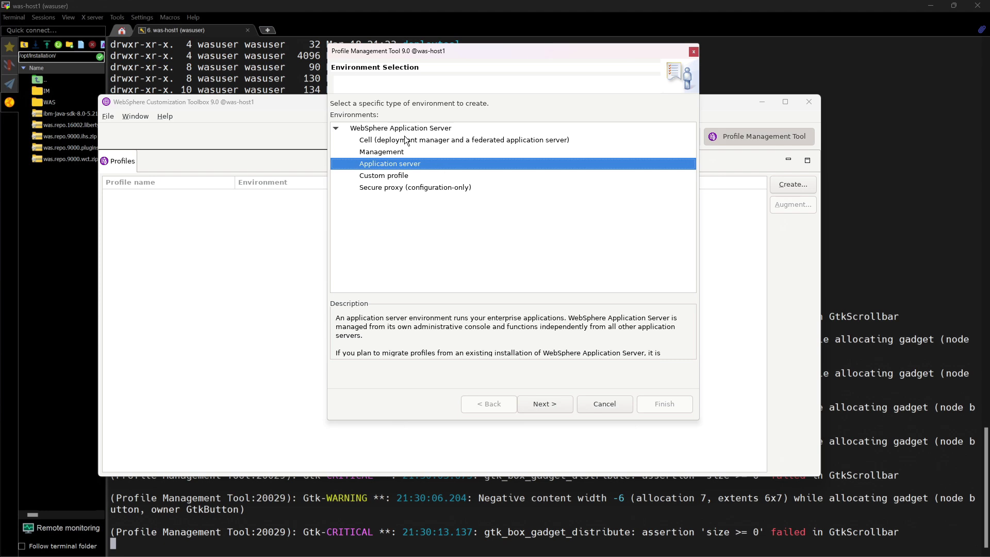
# Examine the descriptions of the Cell, Management, Application server and Custom profile environments.
pyautogui.click(404, 139)
pyautogui.click(401, 152)
pyautogui.click(398, 164)
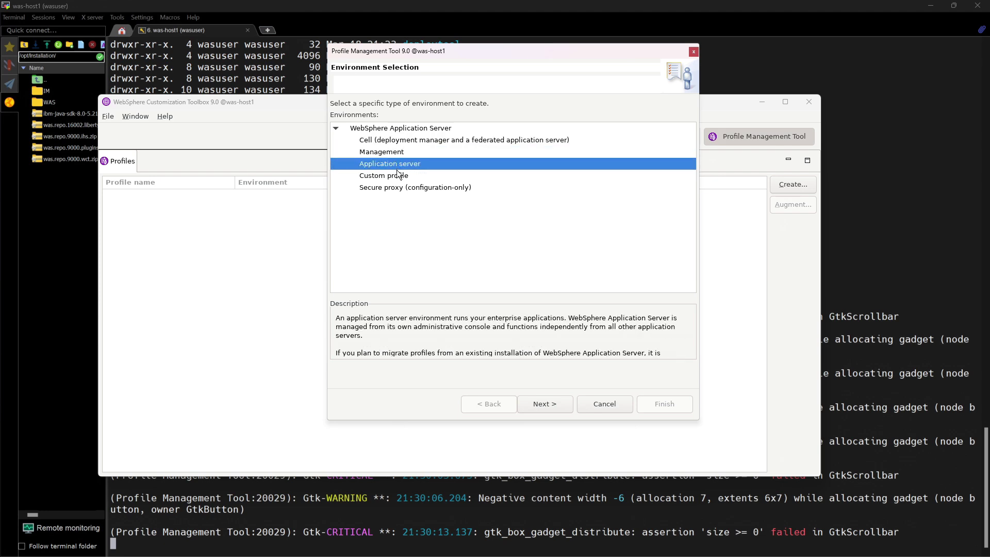
pyautogui.click(400, 143)
pyautogui.click(396, 152)
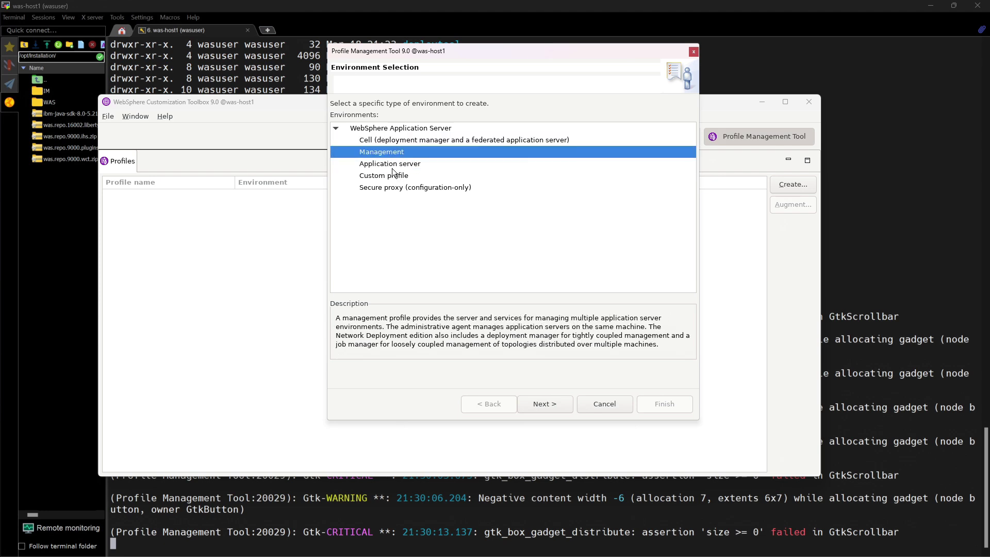
pyautogui.click(400, 139)
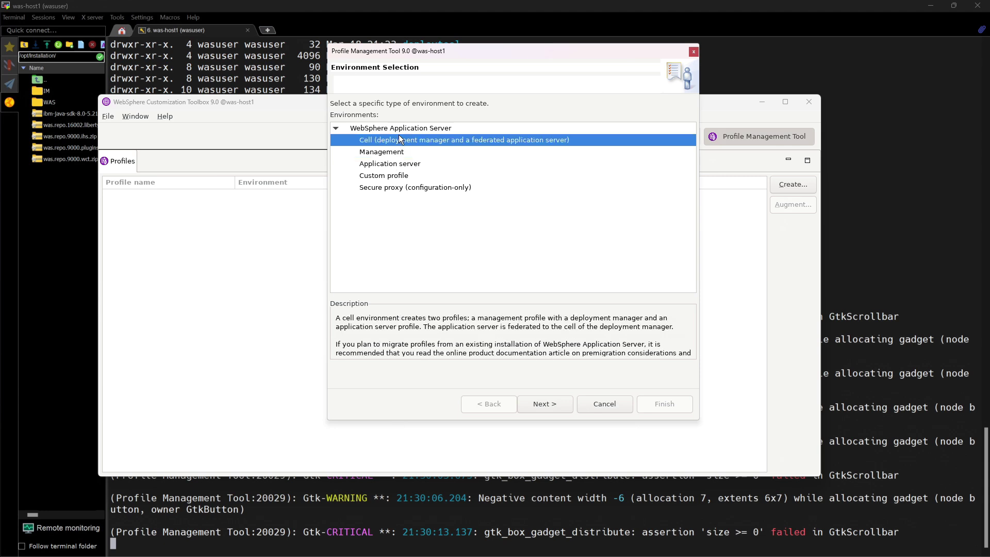
pyautogui.click(400, 166)
pyautogui.click(399, 174)
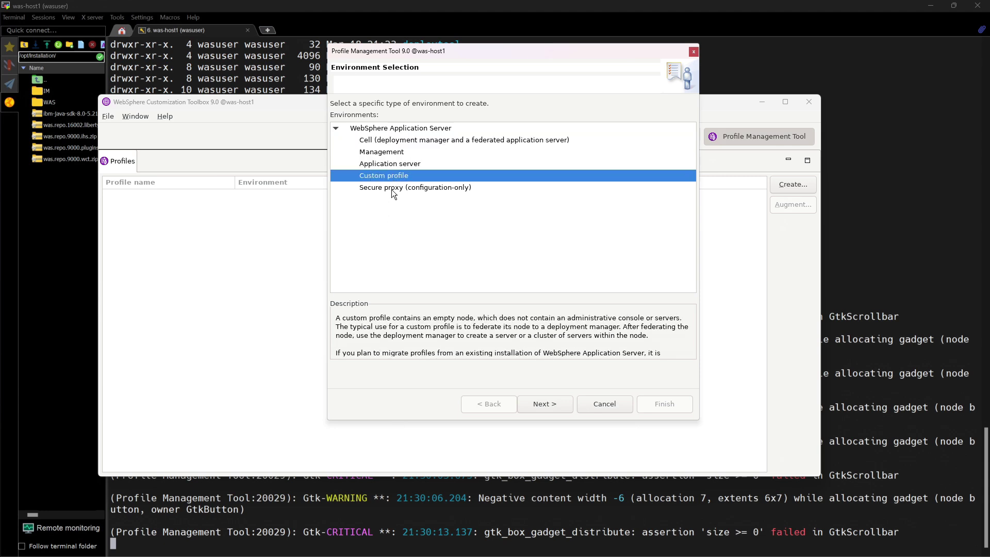
# Review the administrative agent, deployment manager and job manager server types of the Management environment, and return to the environment selection.
pyautogui.click(403, 151)
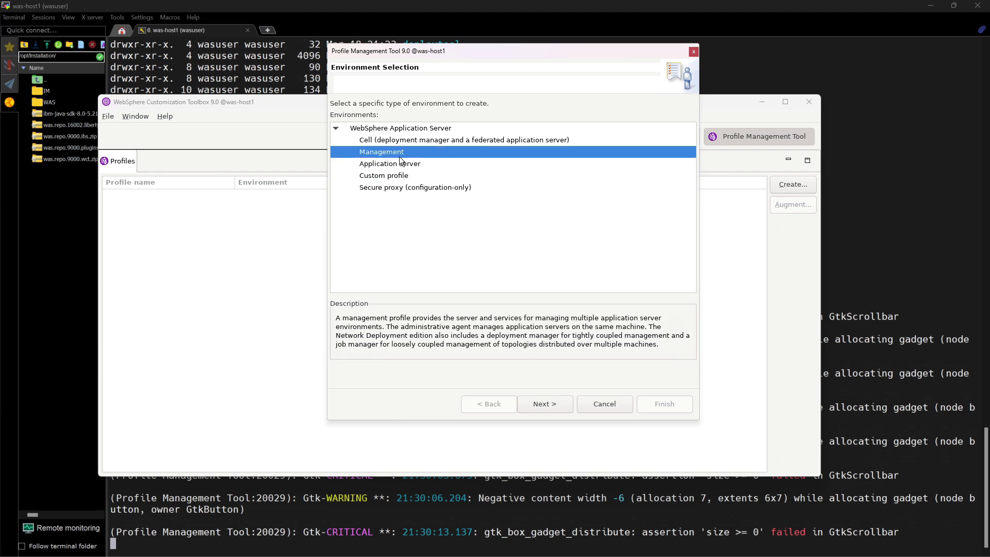
pyautogui.click(545, 404)
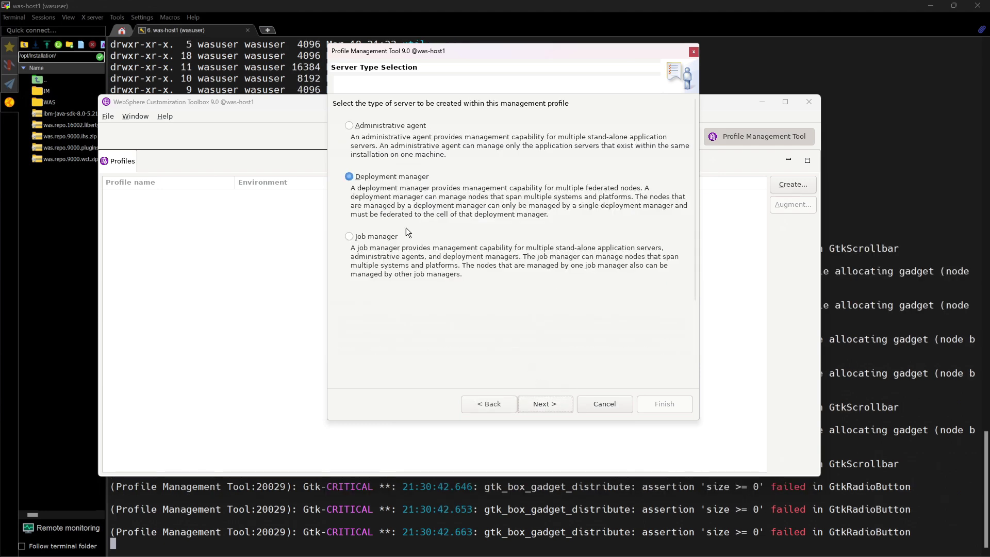
pyautogui.click(394, 128)
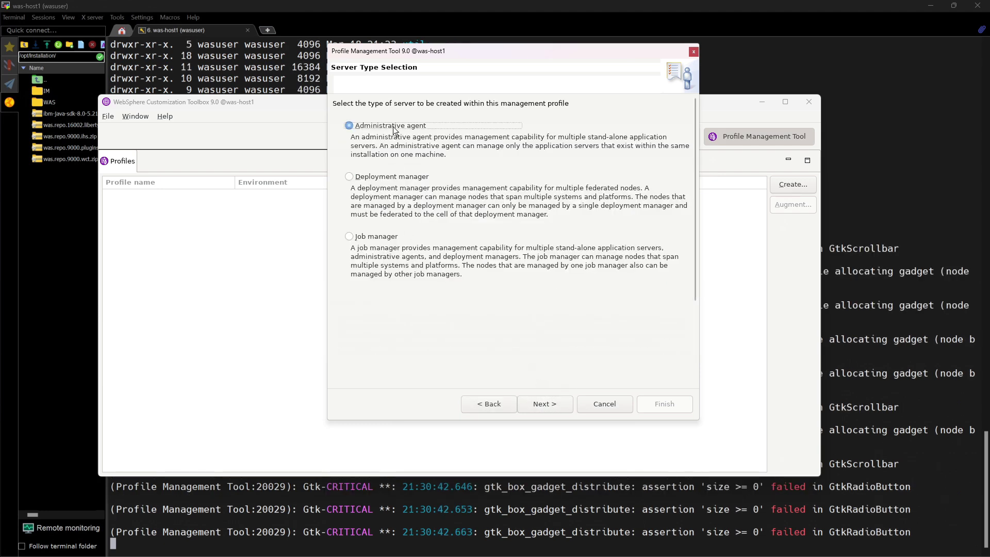
pyautogui.click(389, 179)
pyautogui.click(384, 236)
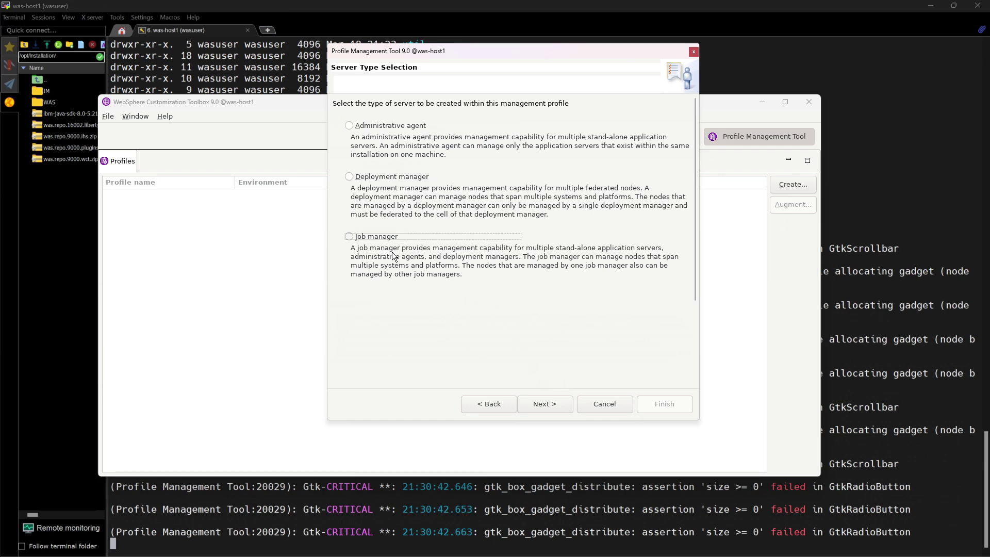
pyautogui.click(494, 404)
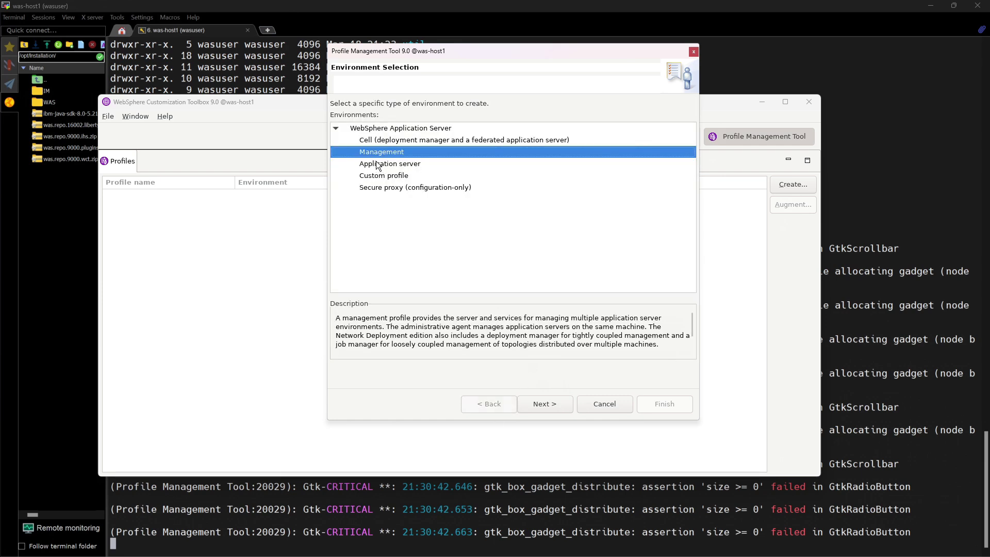
# Compare the Application server, Management, Cell and Custom profile environments again, including the management server type options.
pyautogui.click(376, 162)
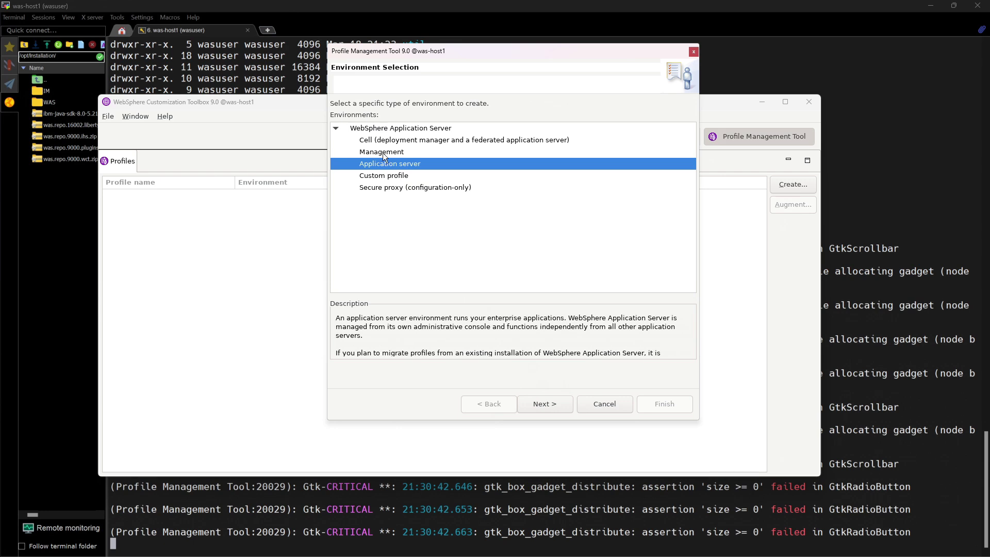
pyautogui.click(383, 152)
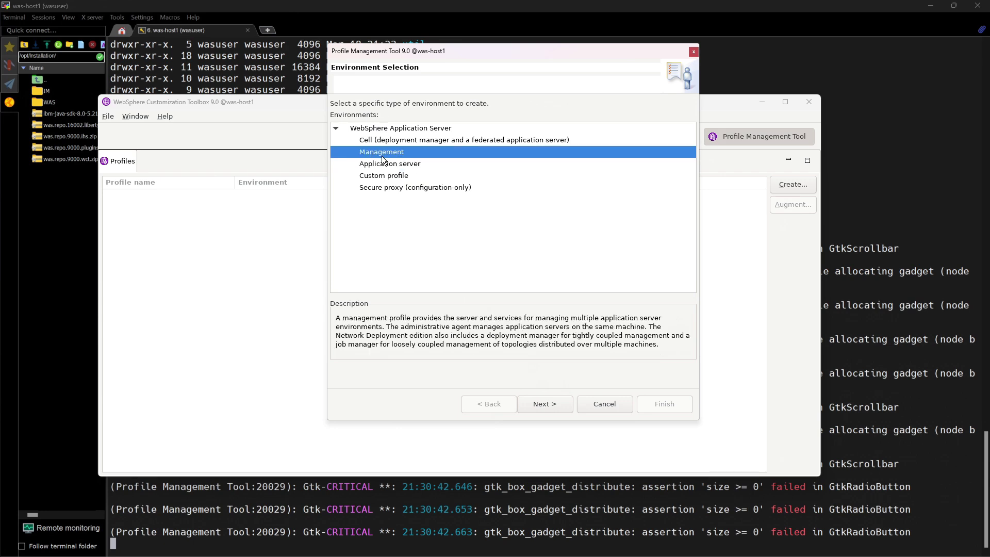
pyautogui.click(546, 404)
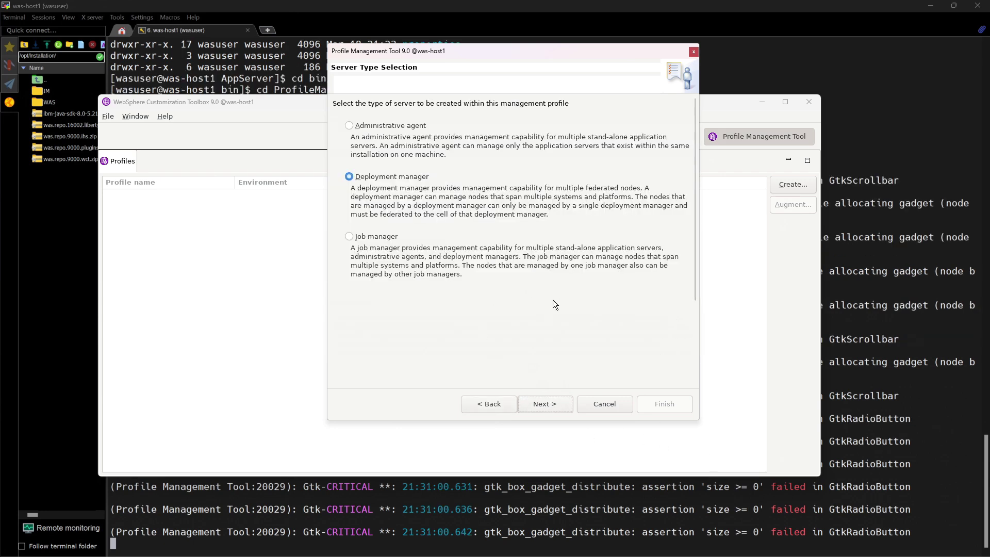
pyautogui.click(498, 404)
pyautogui.click(378, 165)
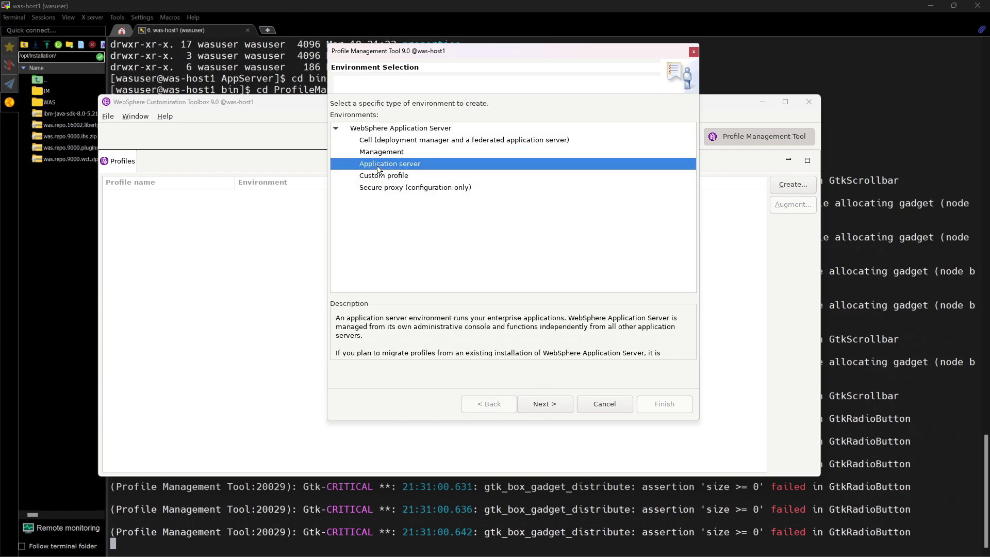
pyautogui.click(402, 141)
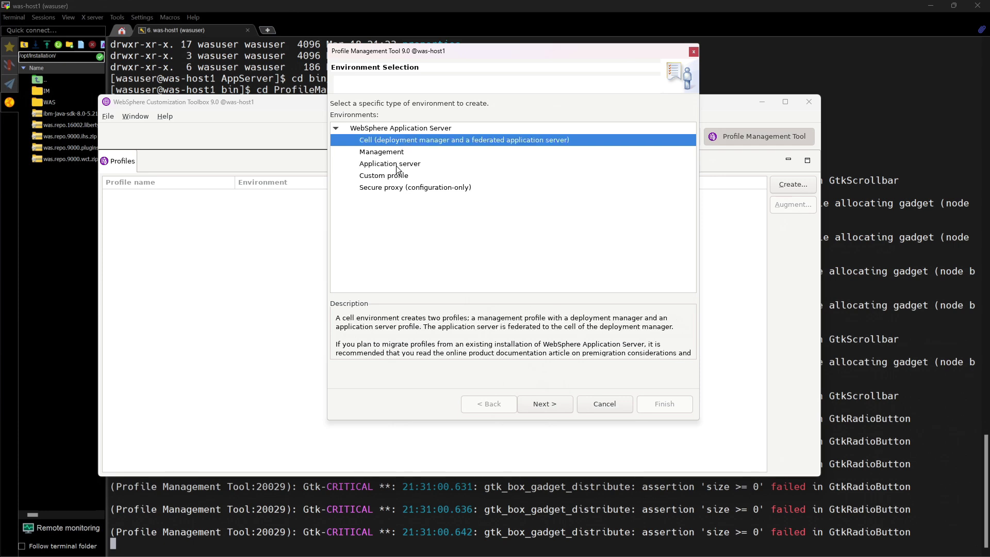
pyautogui.click(397, 179)
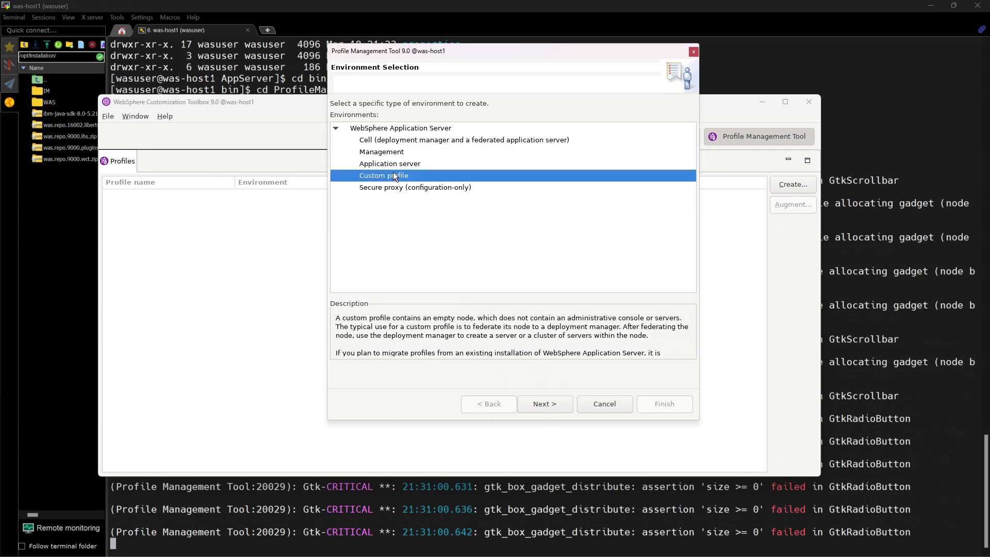
pyautogui.click(400, 144)
pyautogui.click(404, 152)
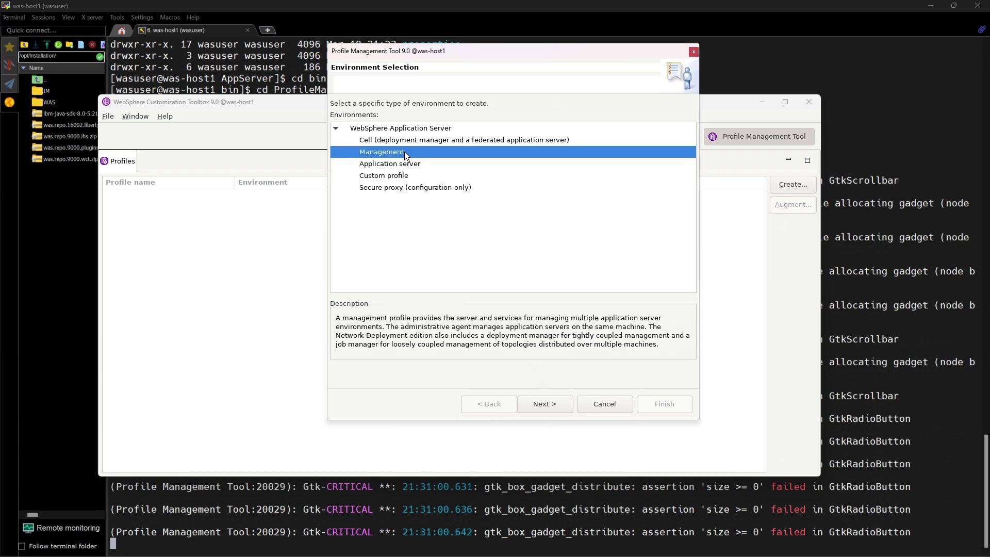
# Choose the Application server environment with Advanced profile creation and continue to the optional application deployment.
pyautogui.click(402, 165)
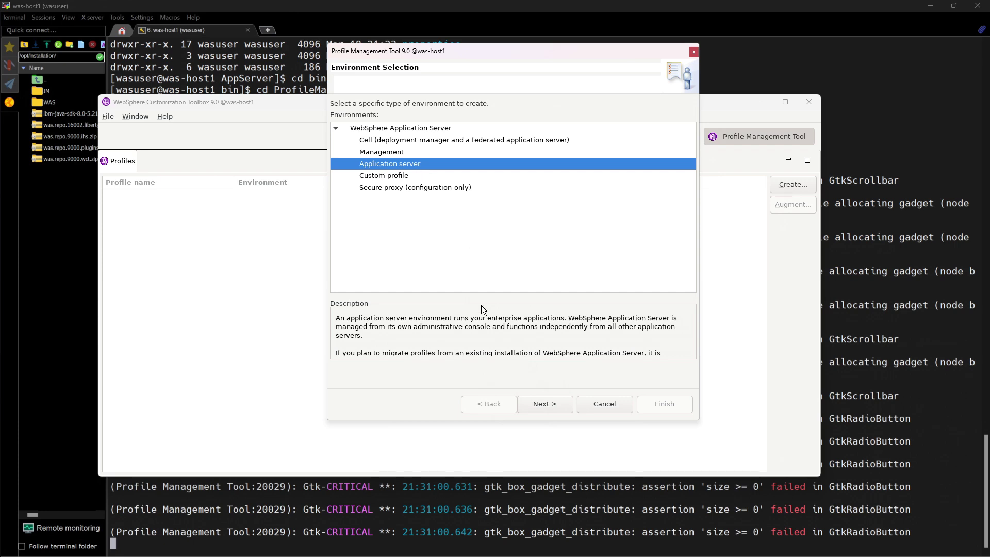
pyautogui.click(540, 401)
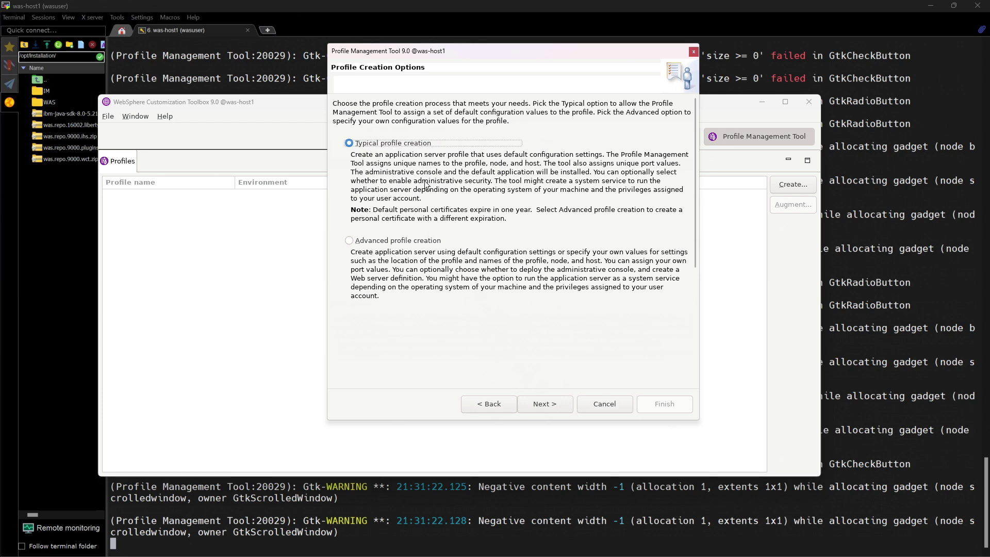
pyautogui.click(405, 241)
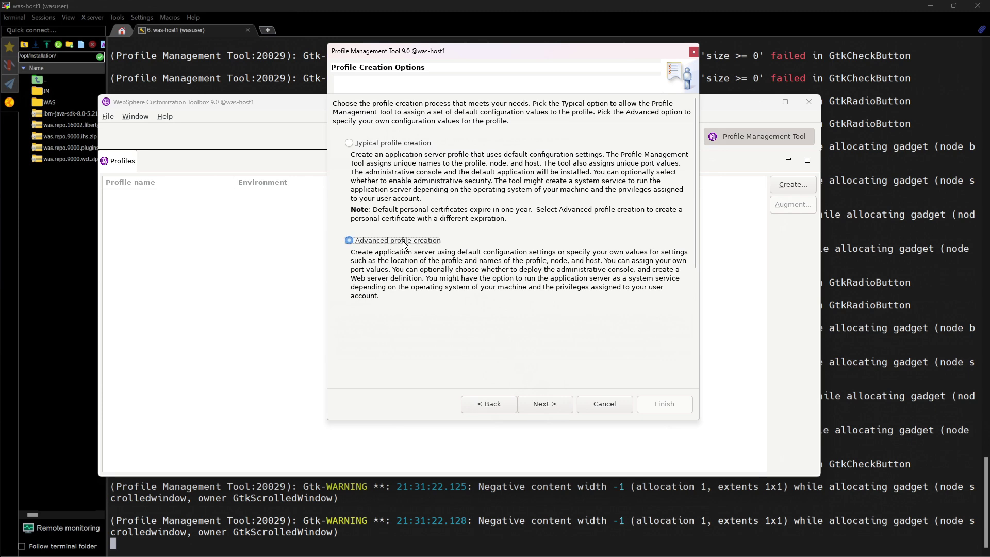
pyautogui.click(545, 404)
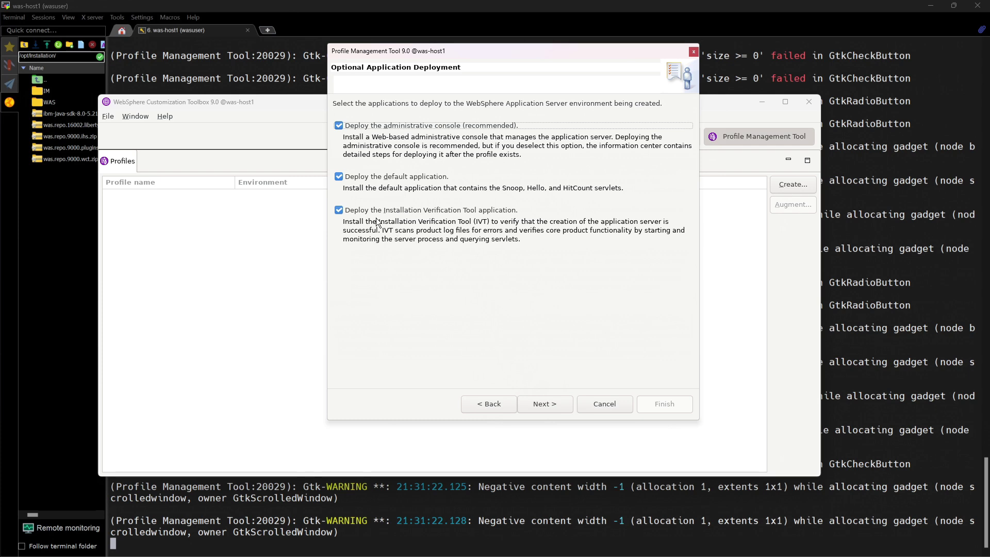
# Keep the Installation Verification Tool application selected for deployment and continue to the profile name and location settings.
pyautogui.click(336, 213)
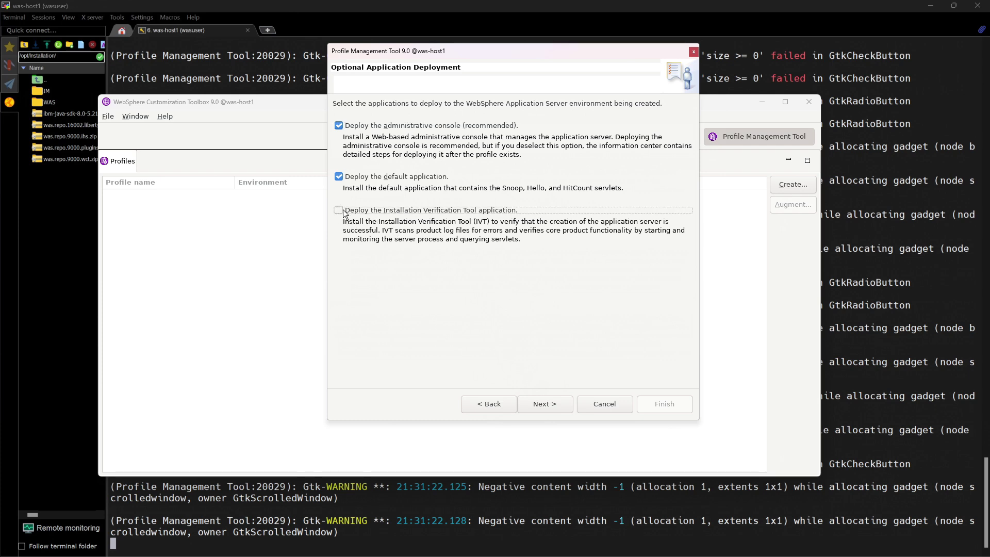
pyautogui.click(337, 212)
pyautogui.click(552, 407)
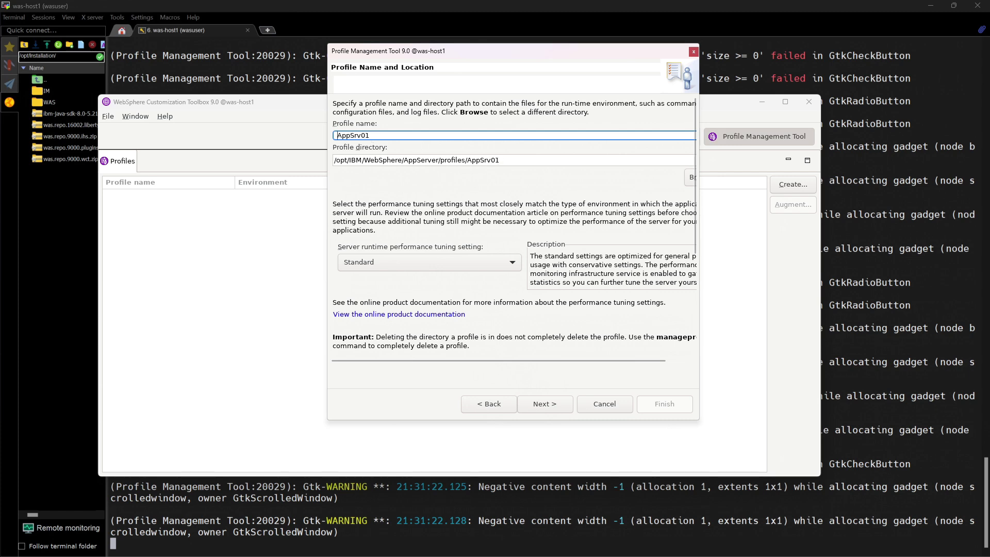
# Name the profile Dev_App_Server1.
pyautogui.doubleClick(360, 135)
pyautogui.write('Dev_')
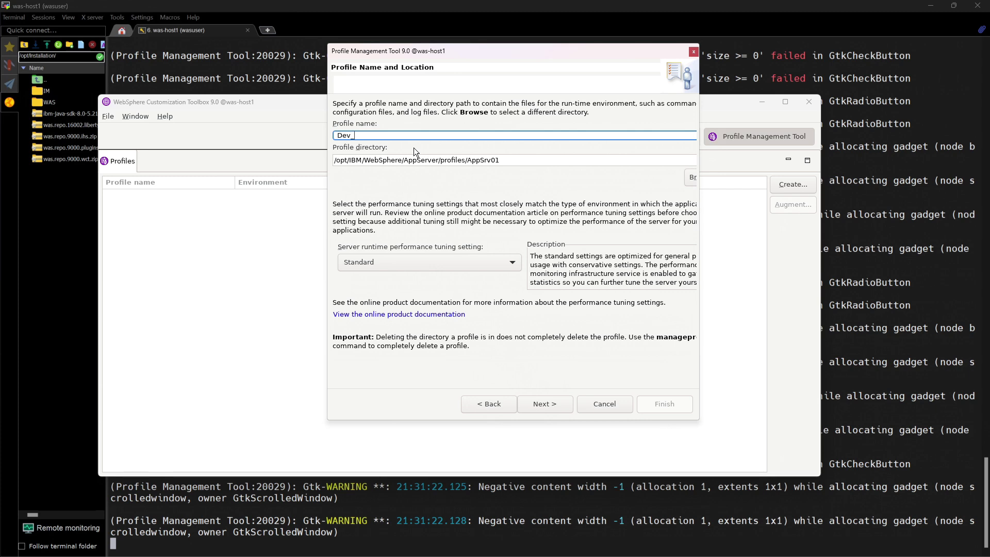
pyautogui.write('APP')
pyautogui.press('BackSpace')
pyautogui.press('BackSpace')
pyautogui.press('BackSpace')
pyautogui.write('app_Ser')
# Copy the profile name into the profile directory so the path is /opt/IBM/WebSphere/AppServer/profiles/Dev_App_Server1.
pyautogui.moveTo(410, 137); pyautogui.dragTo(338, 135)
pyautogui.hotkey('ctrl', 'c')
pyautogui.doubleClick(480, 160)
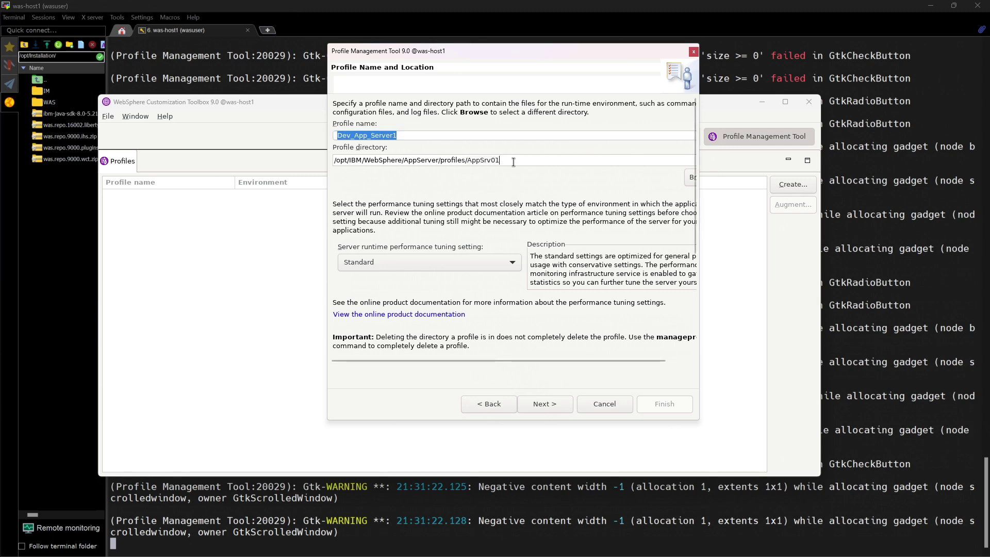
pyautogui.hotkey('ctrl', 'v')
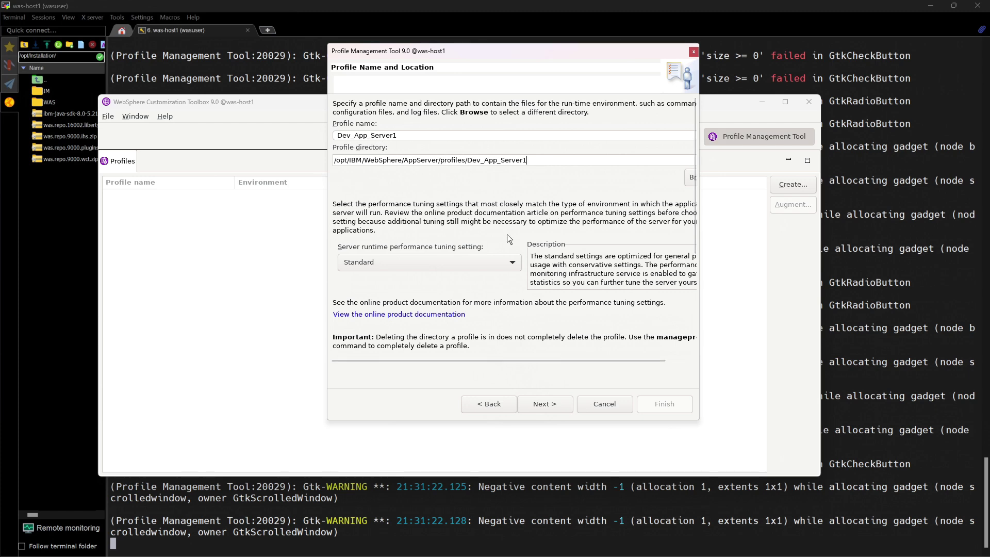
# Set the server runtime performance tuning setting to Development and continue to the node and host names.
pyautogui.click(459, 262)
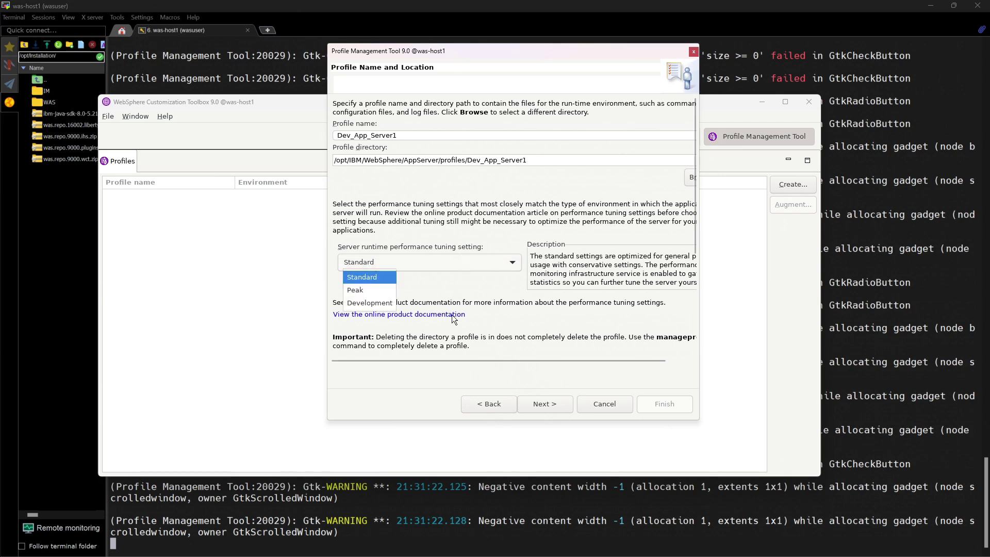
pyautogui.click(367, 304)
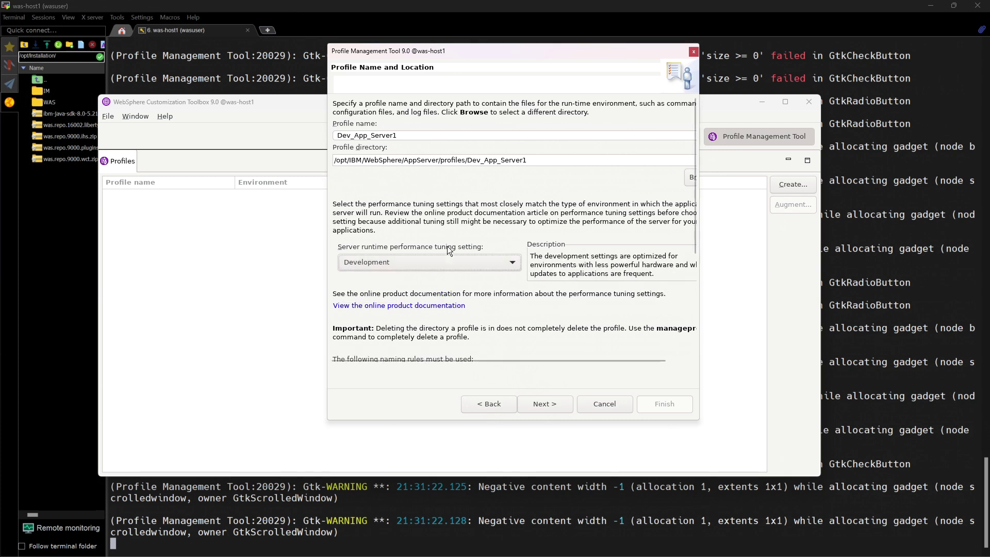
pyautogui.scroll(-3, 469, 317)
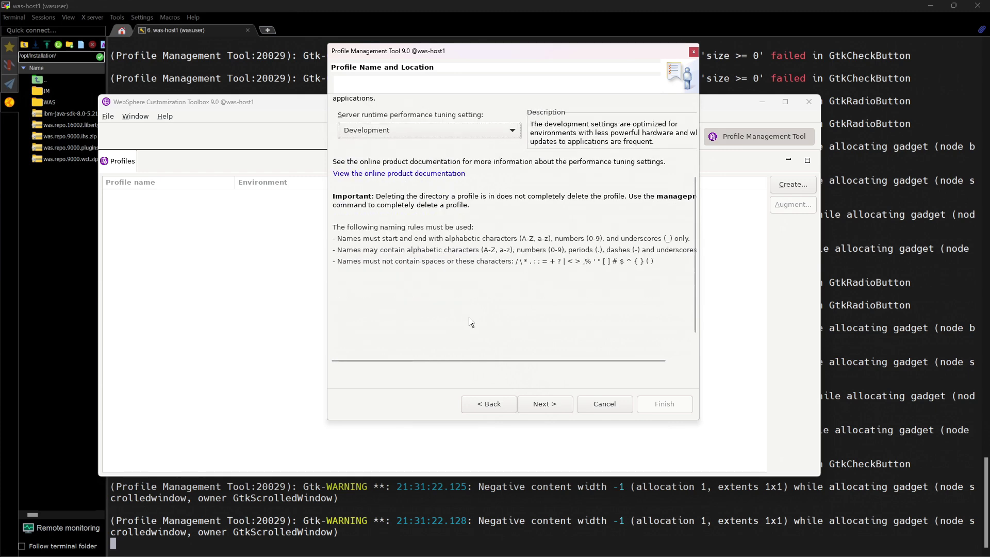
pyautogui.scroll(3, 468, 317)
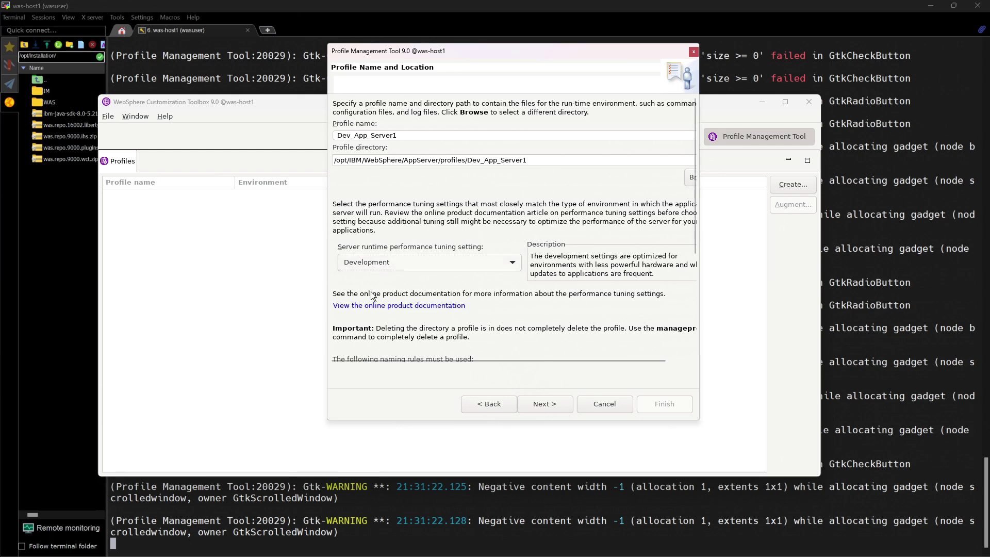
pyautogui.click(378, 264)
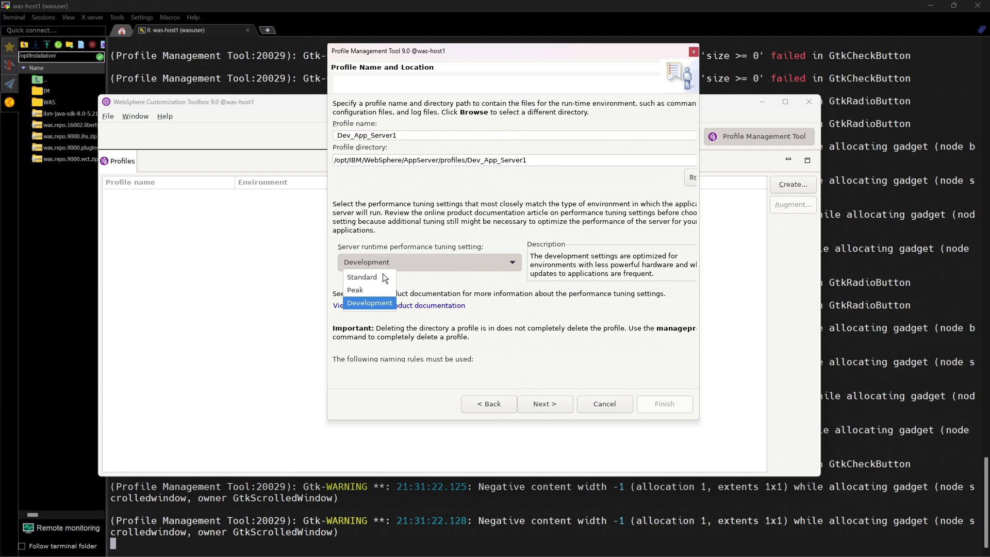
pyautogui.click(372, 304)
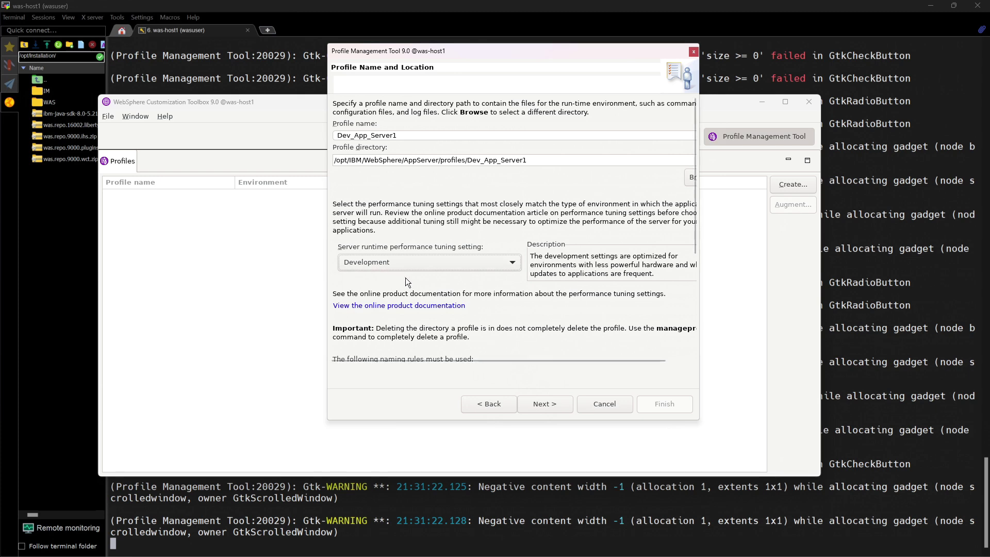
pyautogui.click(455, 268)
pyautogui.click(385, 304)
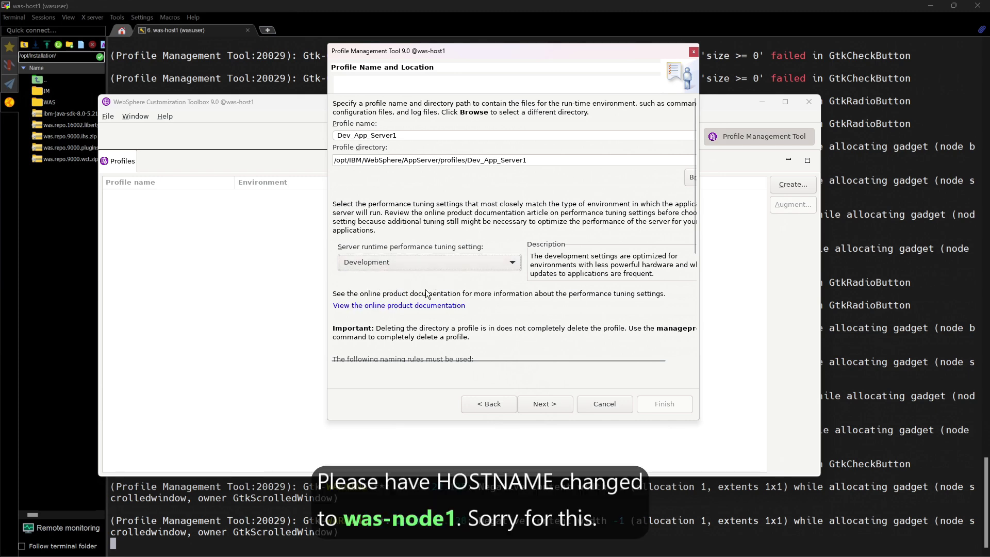
pyautogui.click(559, 407)
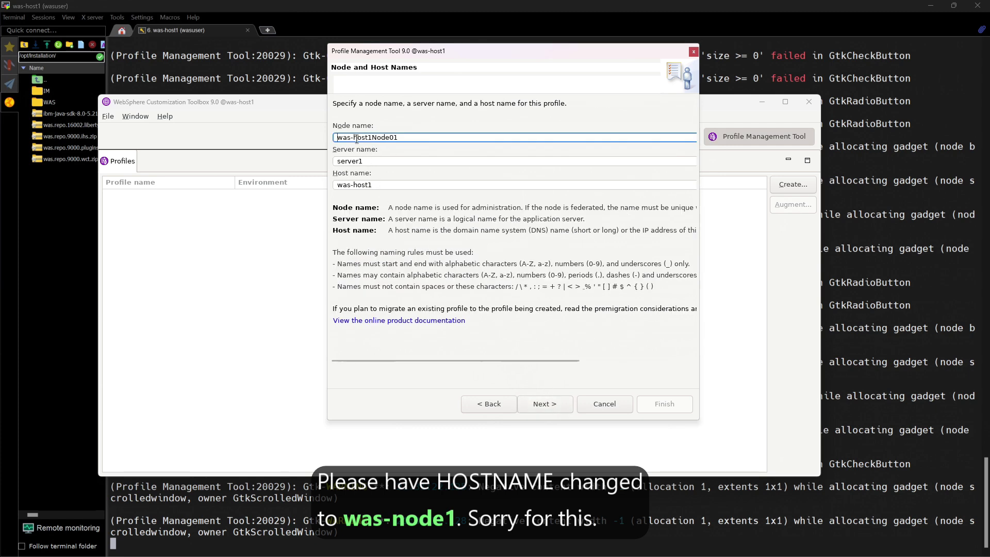
# Name the node Dev_App_Node1.
pyautogui.press('Tab')
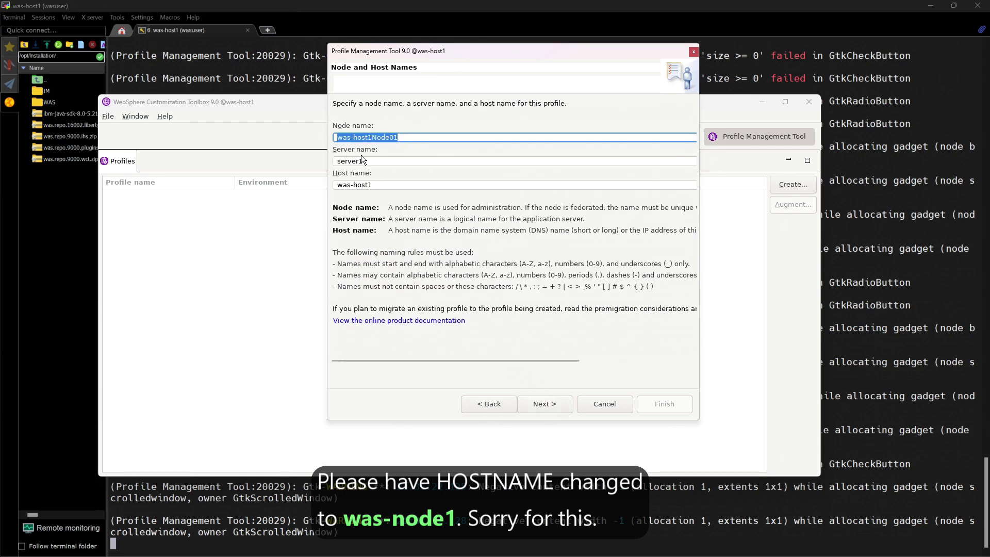
pyautogui.press('Tab')
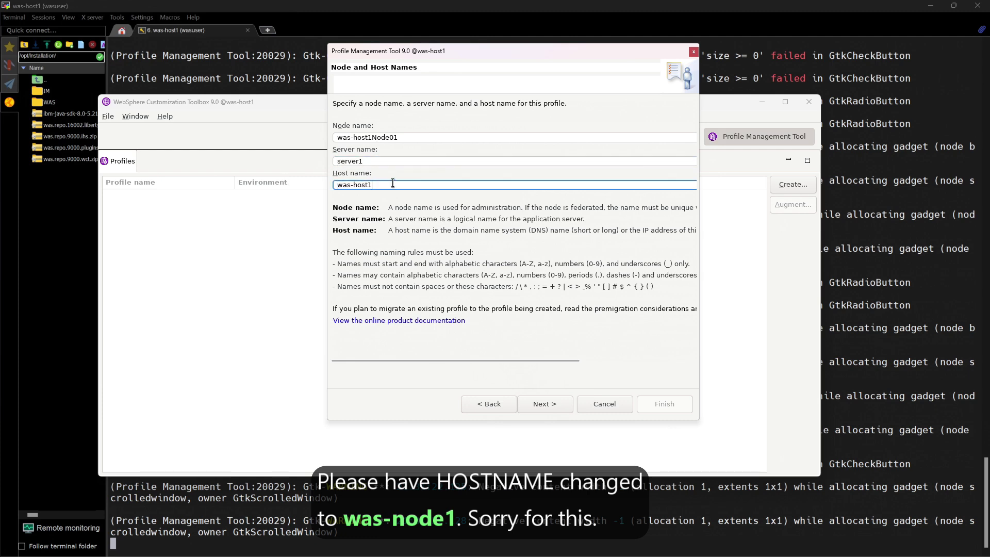
pyautogui.click(361, 137)
pyautogui.moveTo(413, 140); pyautogui.dragTo(326, 138)
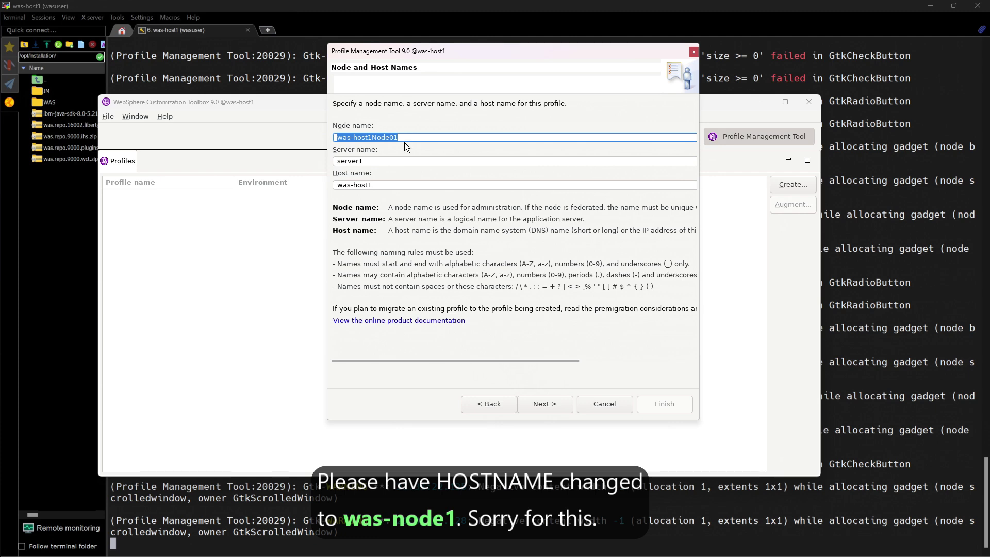
pyautogui.hotkey('ctrl', 'v')
pyautogui.moveTo(373, 138); pyautogui.dragTo(412, 138)
pyautogui.press('BackSpace')
pyautogui.write('Node1')
# Keep server1 as the server name and was-host1 as the host name, and continue to the administrative security settings.
pyautogui.moveTo(368, 161); pyautogui.dragTo(321, 160)
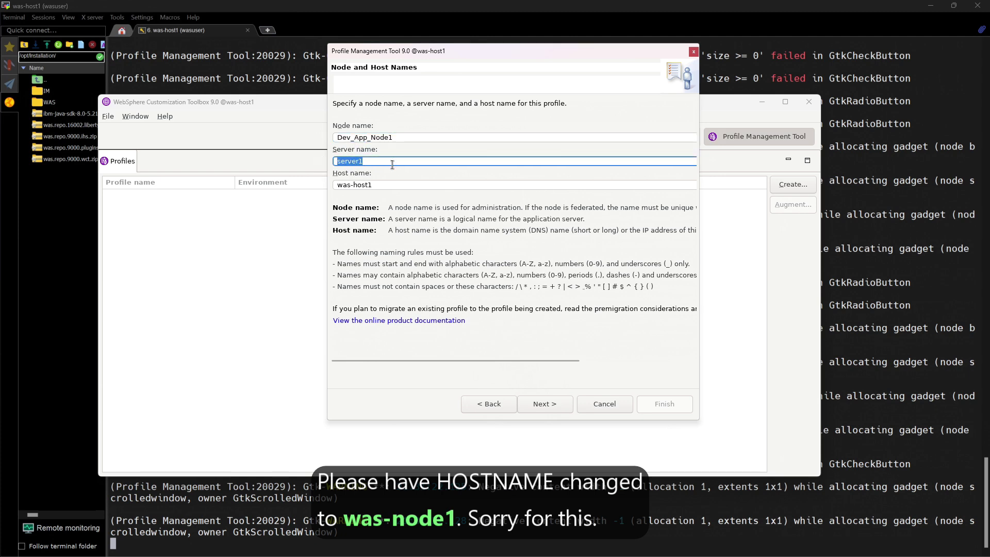
pyautogui.click(380, 184)
pyautogui.moveTo(379, 185); pyautogui.dragTo(321, 187)
pyautogui.click(388, 183)
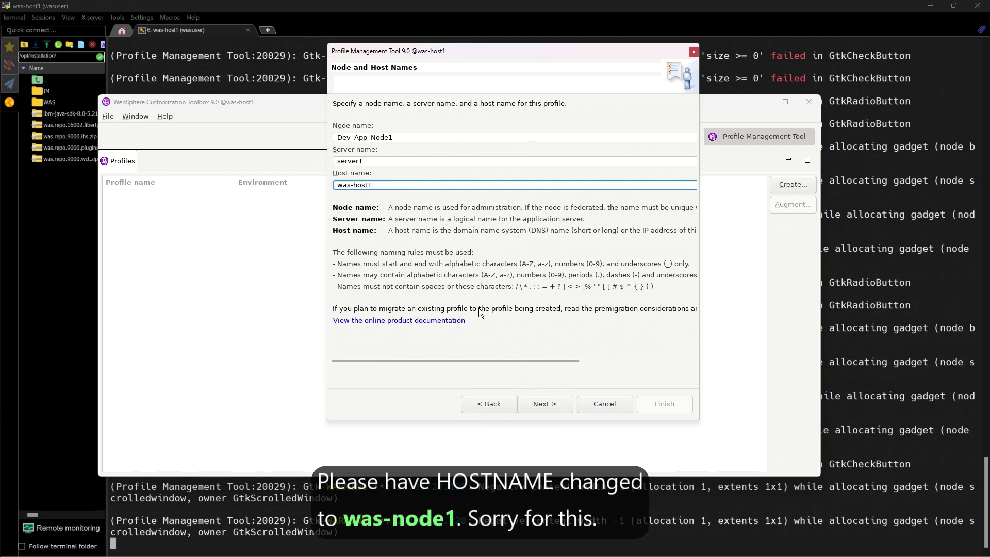
pyautogui.click(536, 407)
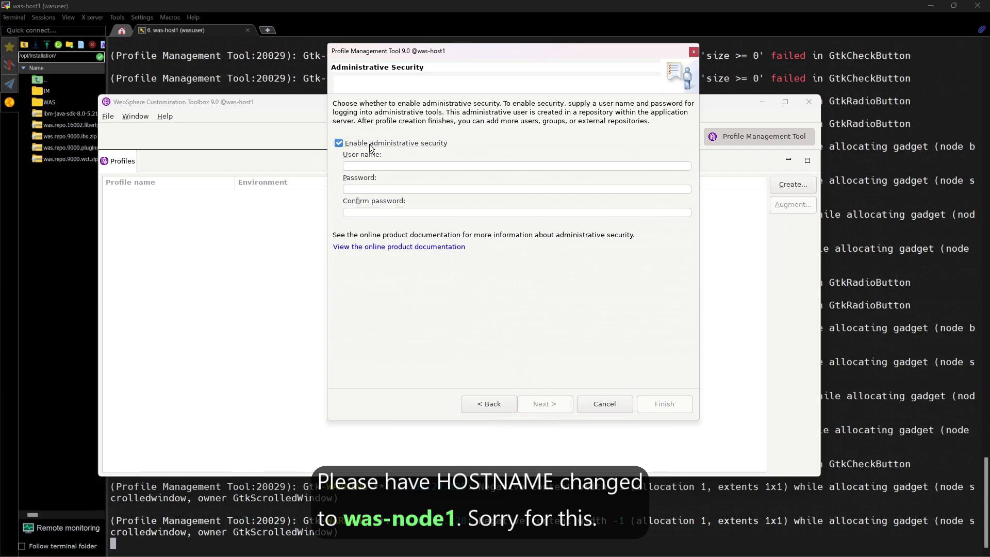
# Disable administrative security and accept the default new security certificates, continuing to the port values assignment.
pyautogui.click(369, 144)
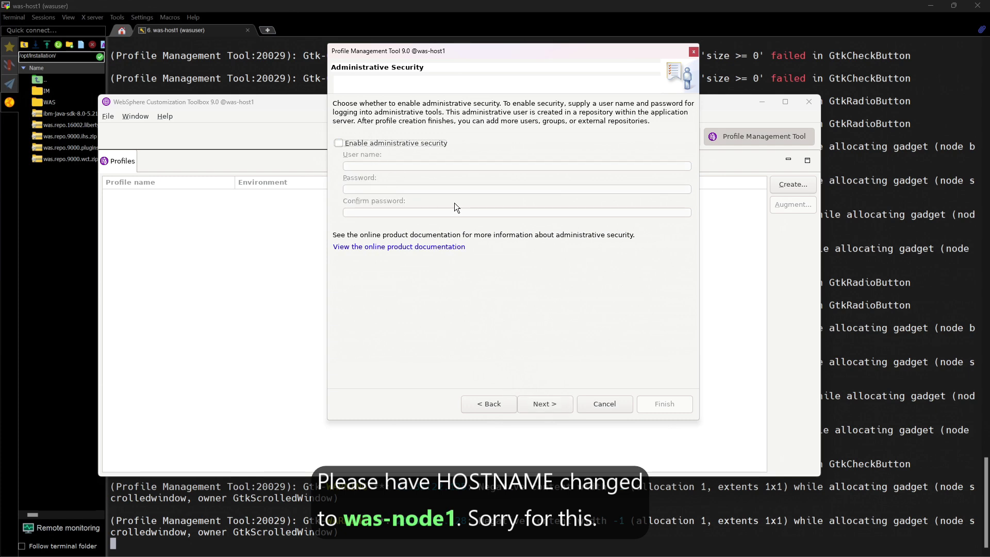
pyautogui.click(555, 407)
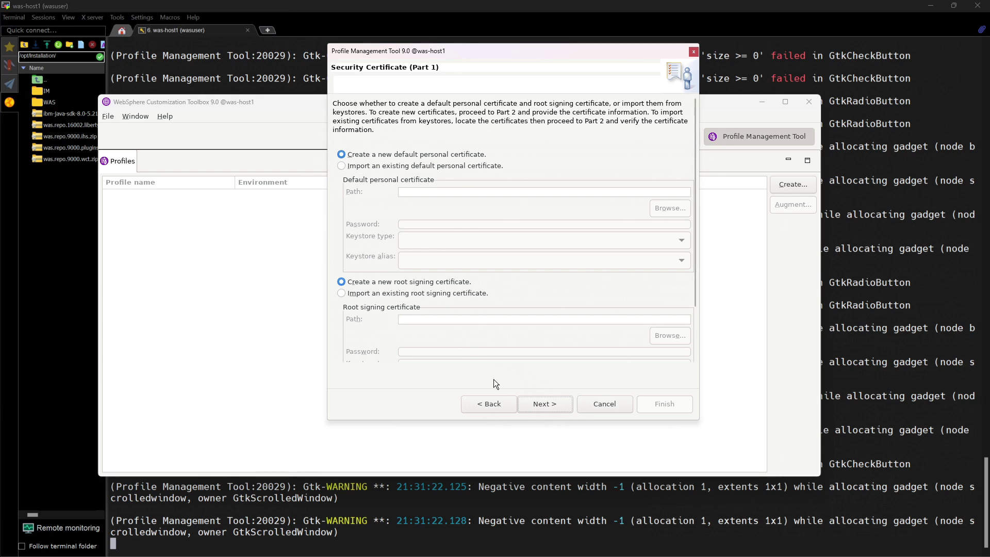
pyautogui.click(543, 406)
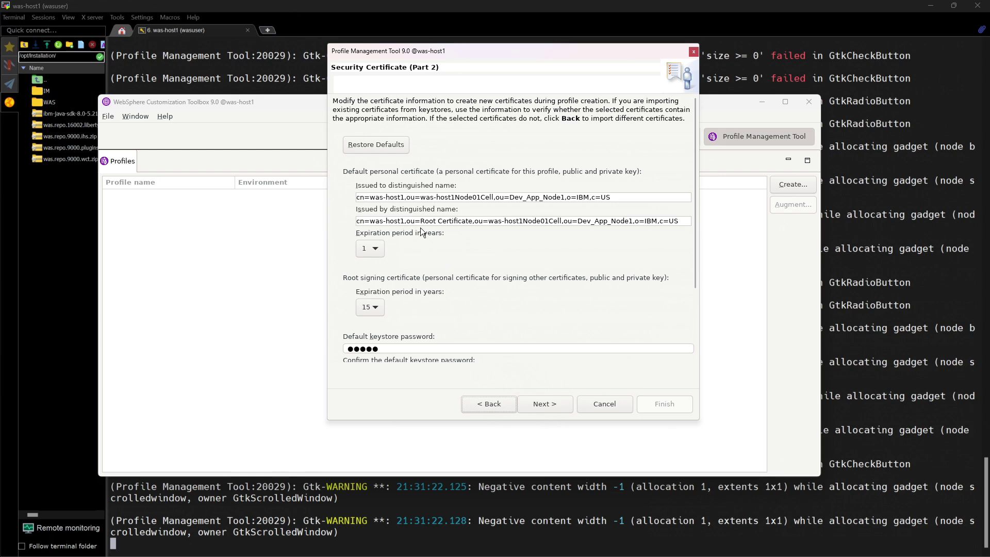
pyautogui.scroll(-3, 477, 339)
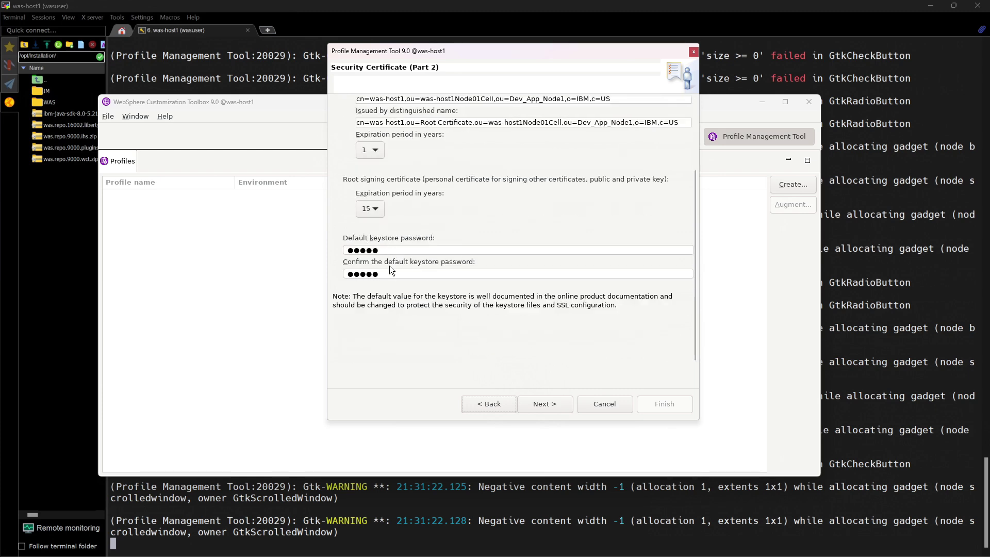
pyautogui.click(549, 400)
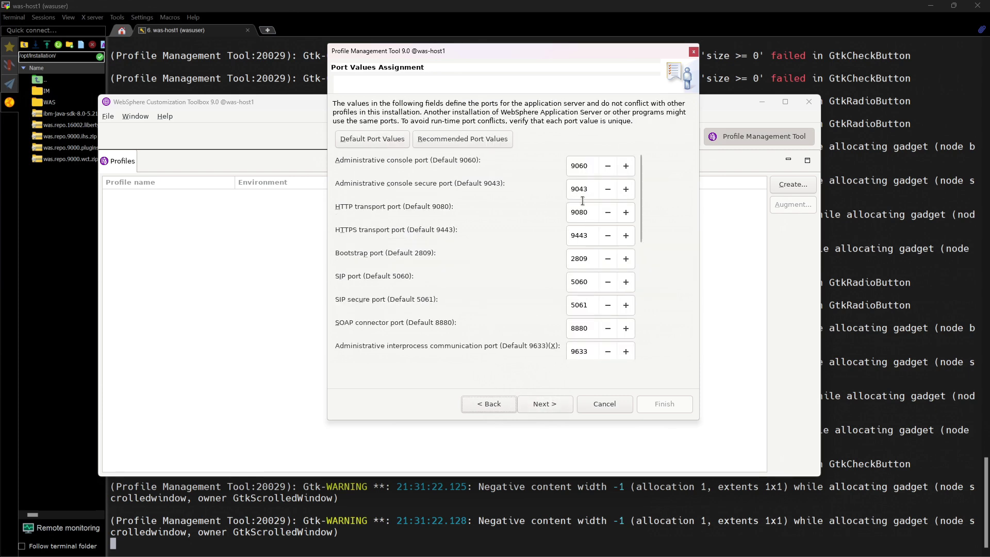
# Review the port values, setting the SIP secure port to 5059 and the administrative interprocess communication port to 9632.
pyautogui.scroll(-3, 588, 309)
pyautogui.click(572, 325)
pyautogui.scroll(-1, 571, 325)
pyautogui.scroll(1, 435, 270)
pyautogui.scroll(-3, 411, 230)
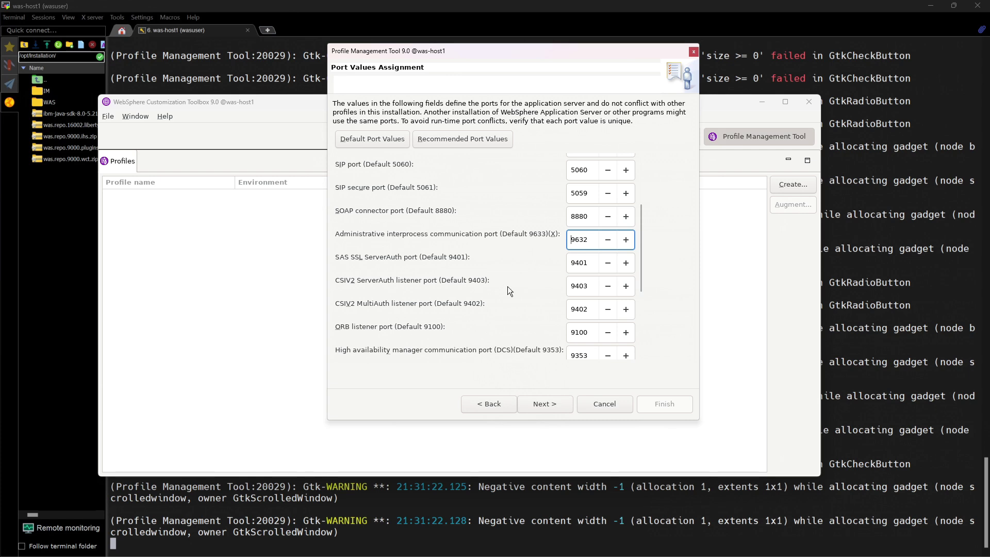
pyautogui.scroll(3, 507, 287)
pyautogui.scroll(-2, 505, 291)
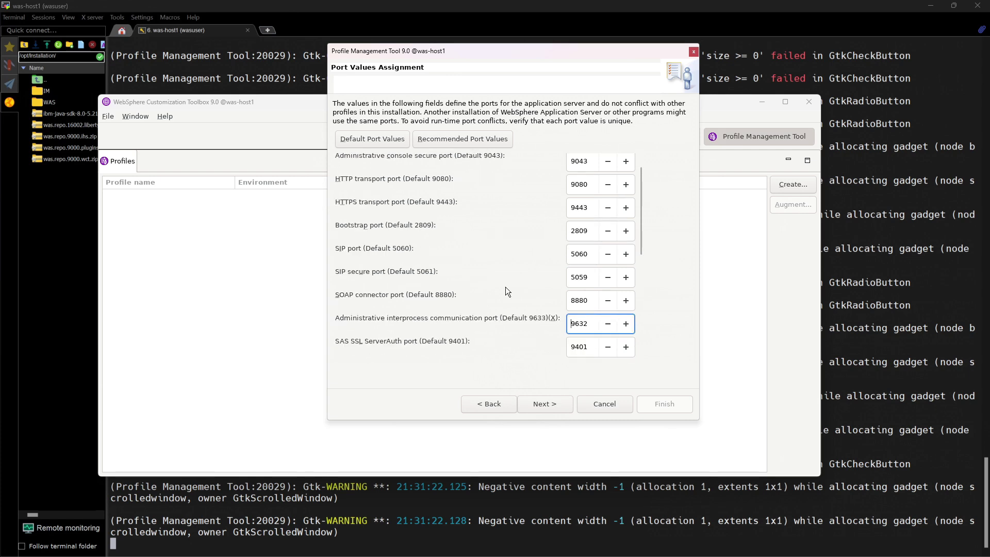
pyautogui.scroll(2, 505, 290)
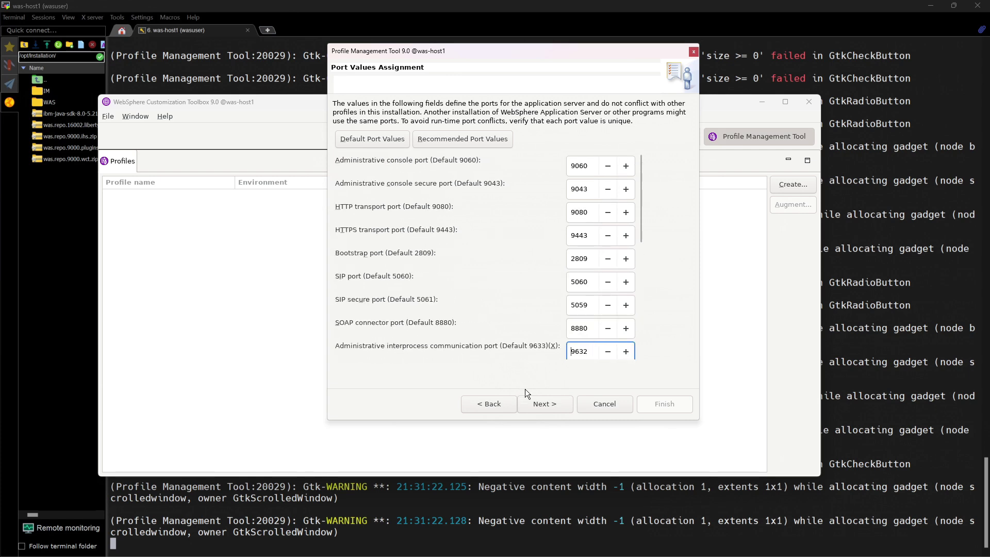
# Accept the port assignments, skip creating a web server definition, and create the profile from the summary.
pyautogui.click(548, 407)
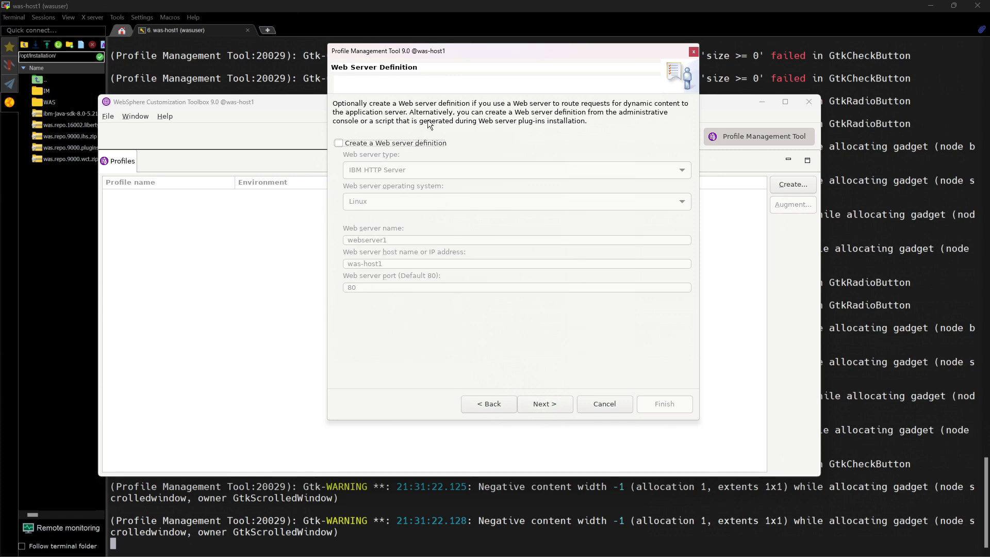
pyautogui.click(562, 412)
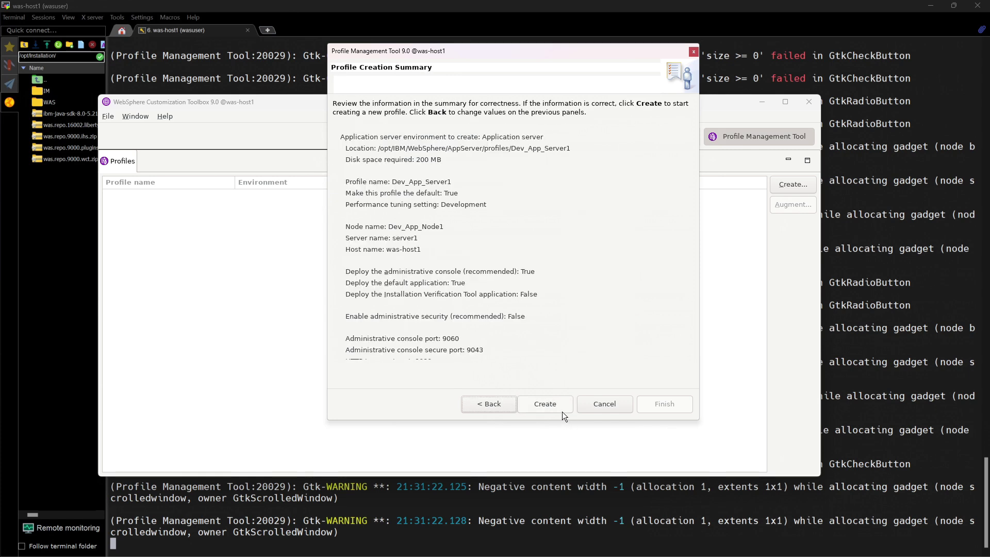
pyautogui.click(541, 405)
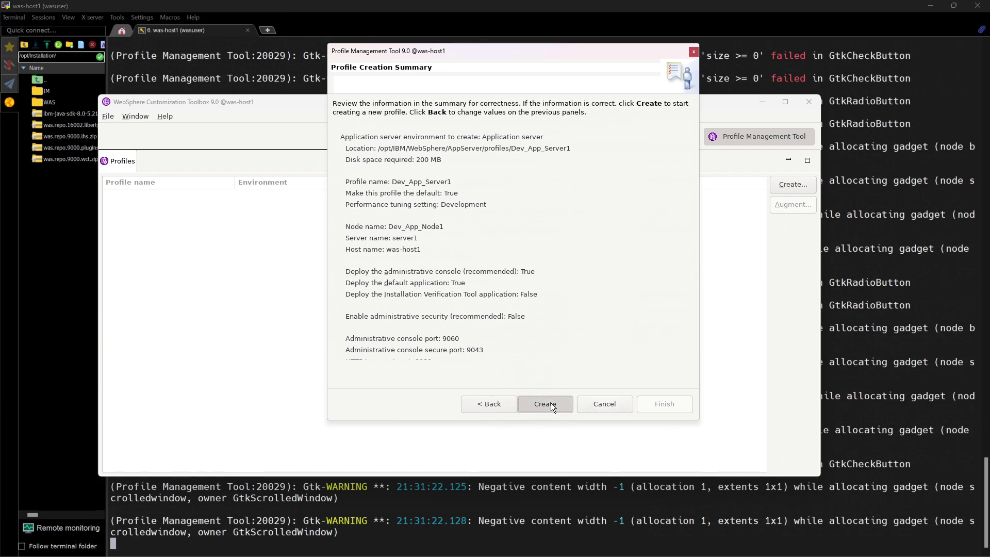